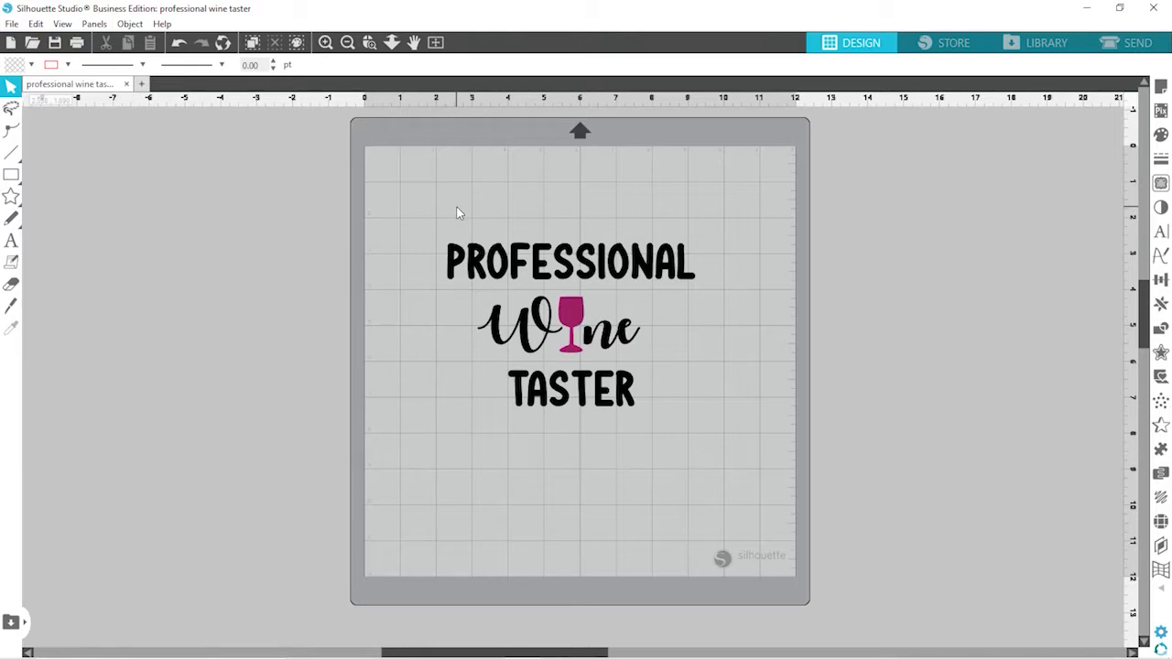
key(ctrl+a)
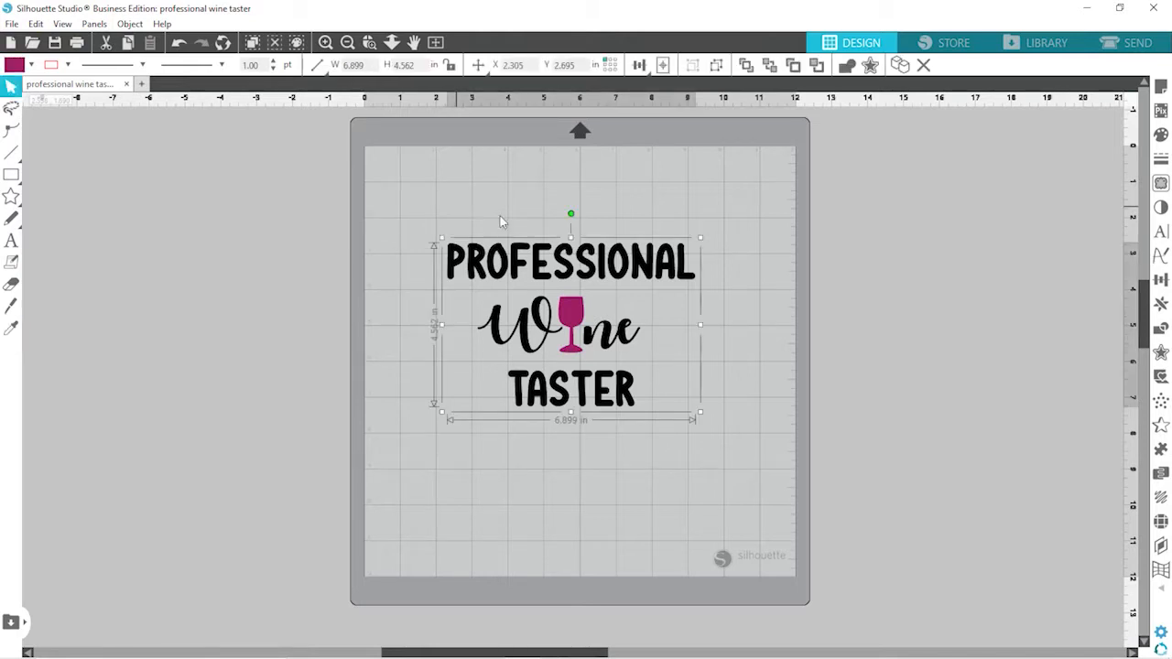
right_click(498, 258)
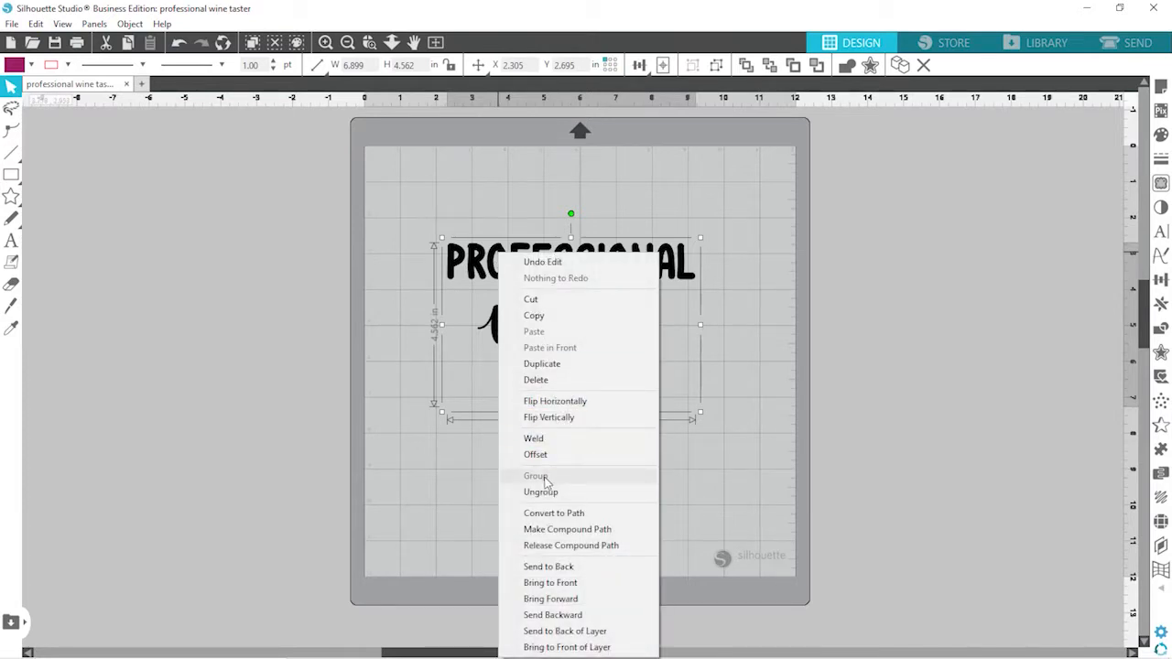
click(766, 463)
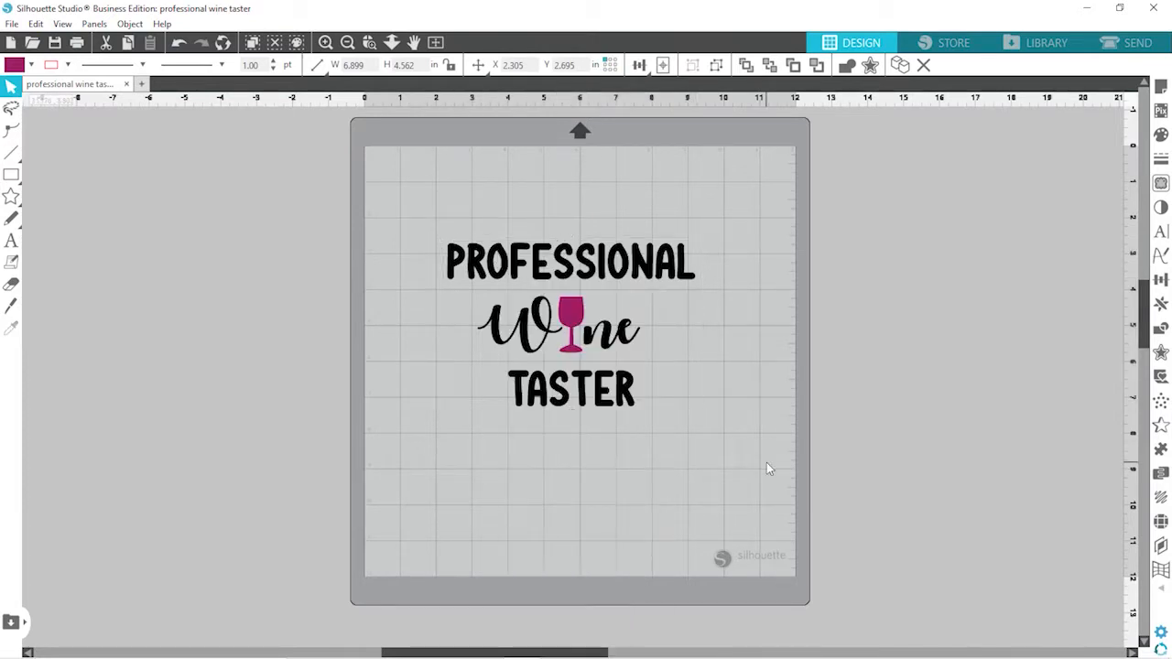
Move the grouped wine taster design slightly up the mat and resize it to 2.125 in wide with its proportions locked.
drag(561, 336, 614, 363)
click(613, 362)
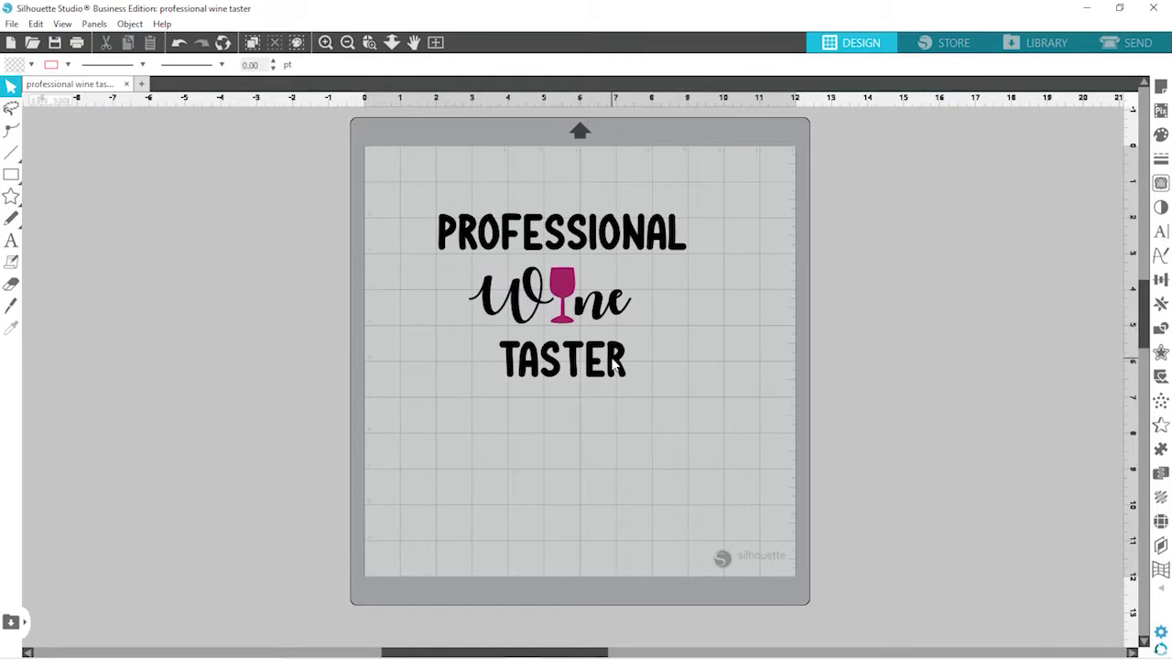
click(595, 363)
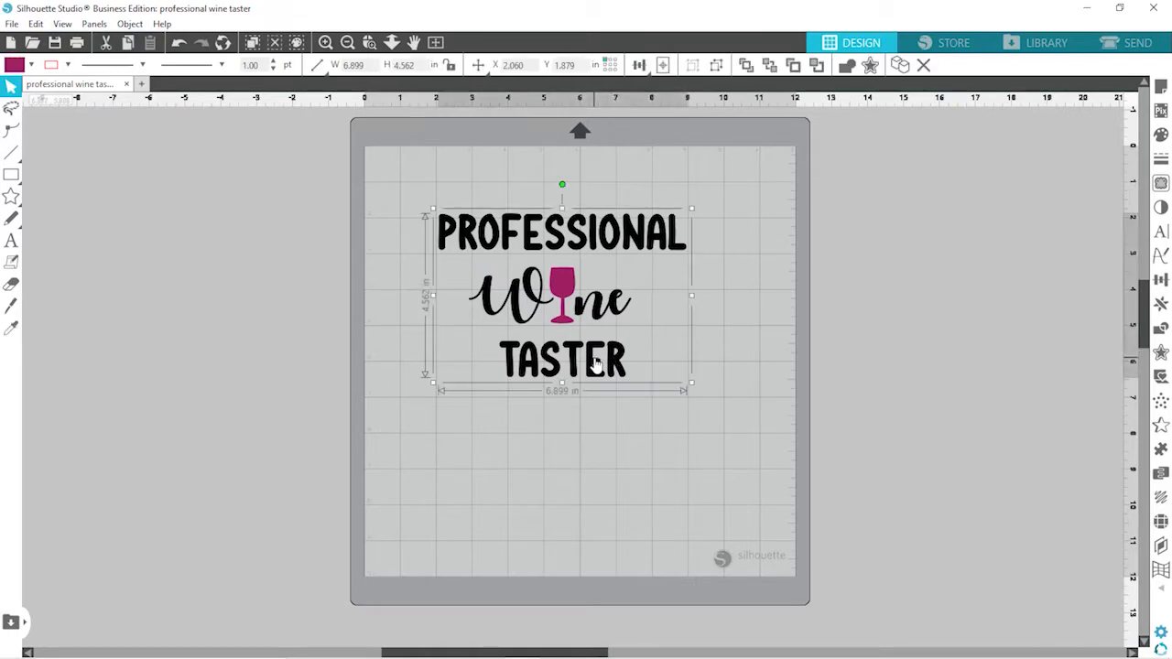
click(451, 66)
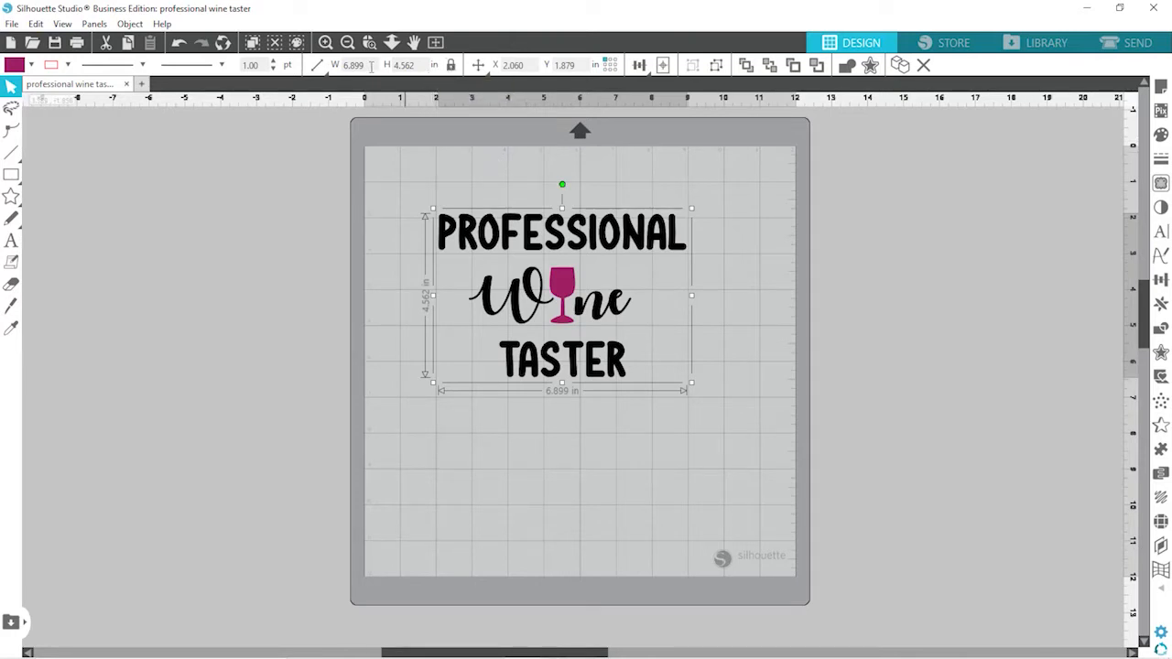
drag(365, 66, 340, 66)
text(2.125)
key(Return)
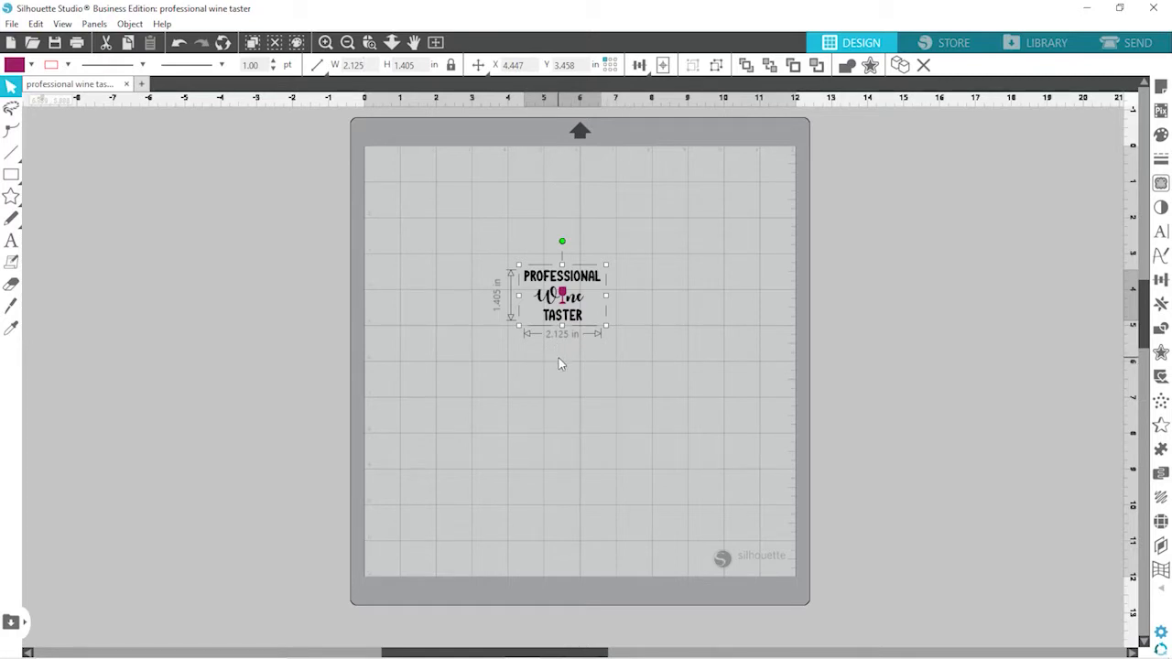
Draw a rectangle of about 2.51 × 1.85 in around the wine taster design.
mouse_move(13, 176)
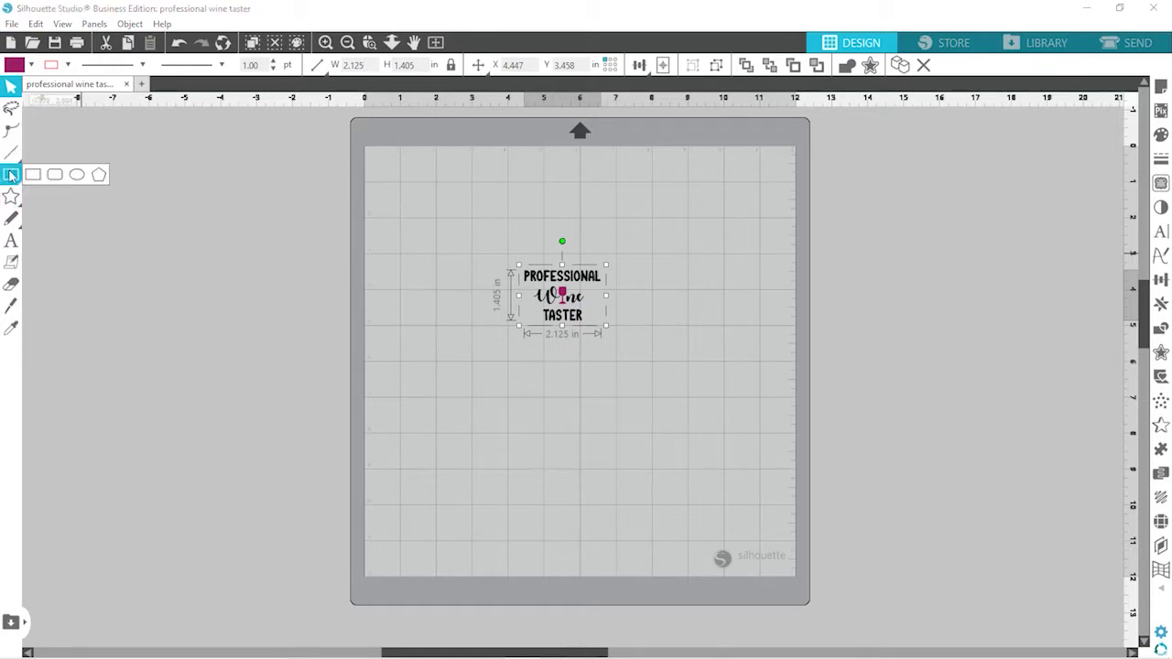
click(32, 176)
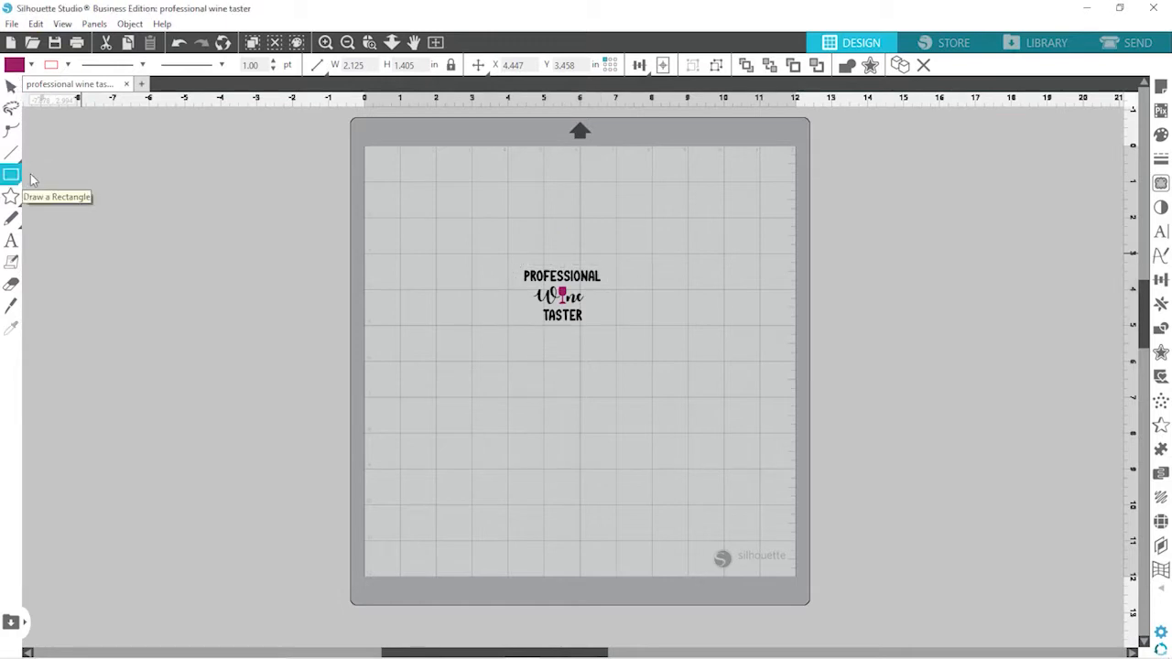
drag(518, 262, 608, 330)
click(413, 42)
click(546, 302)
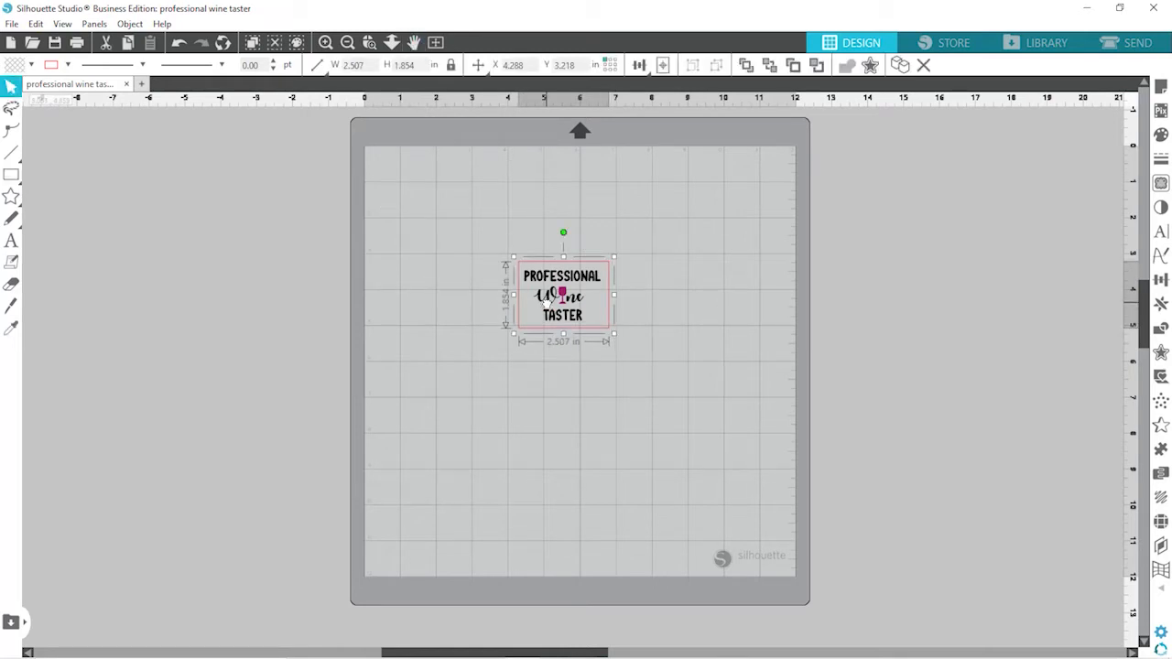
Shift and shrink the rectangle to about 2.30 × 1.77 in so it fits more closely around the lettering.
click(369, 42)
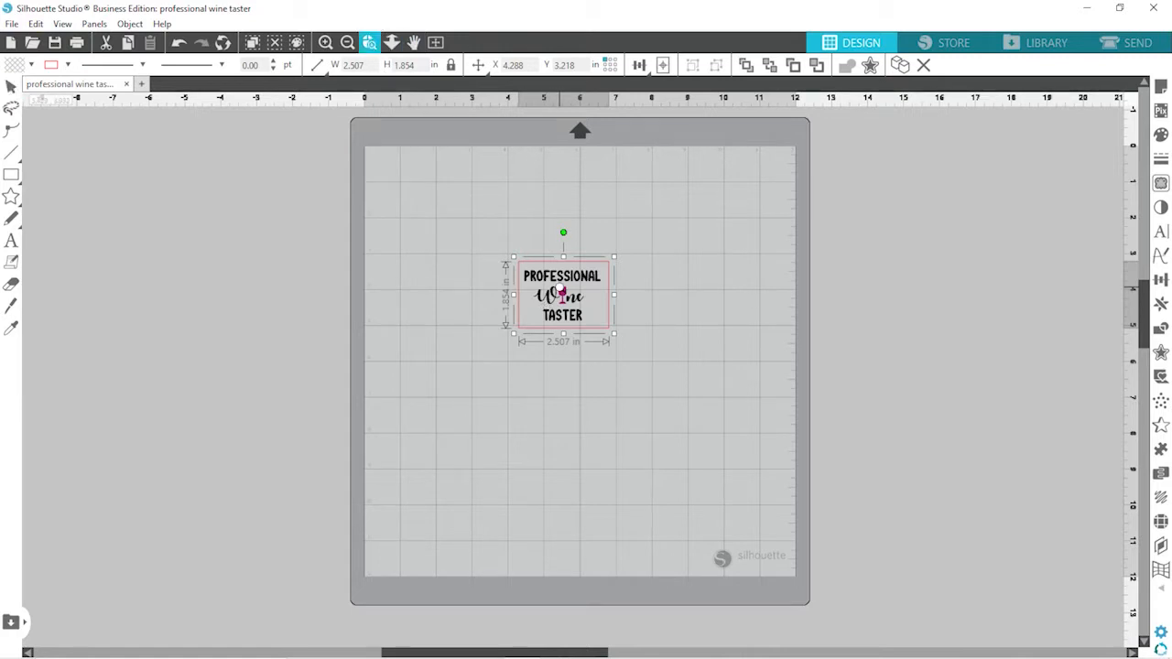
click(559, 291)
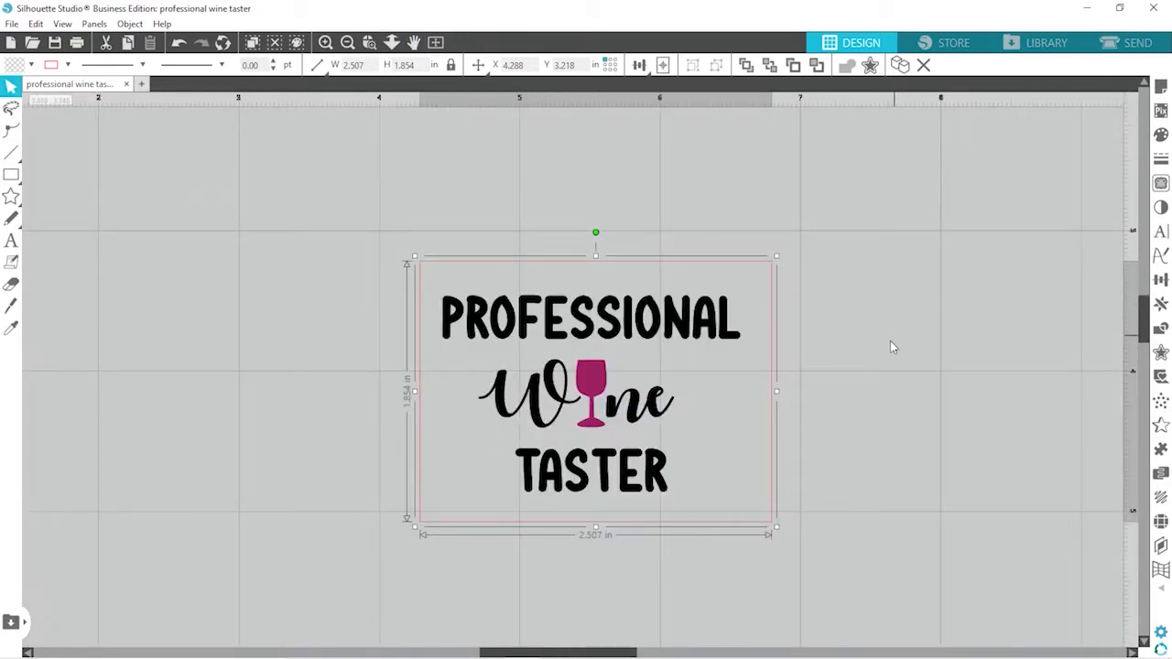
click(888, 346)
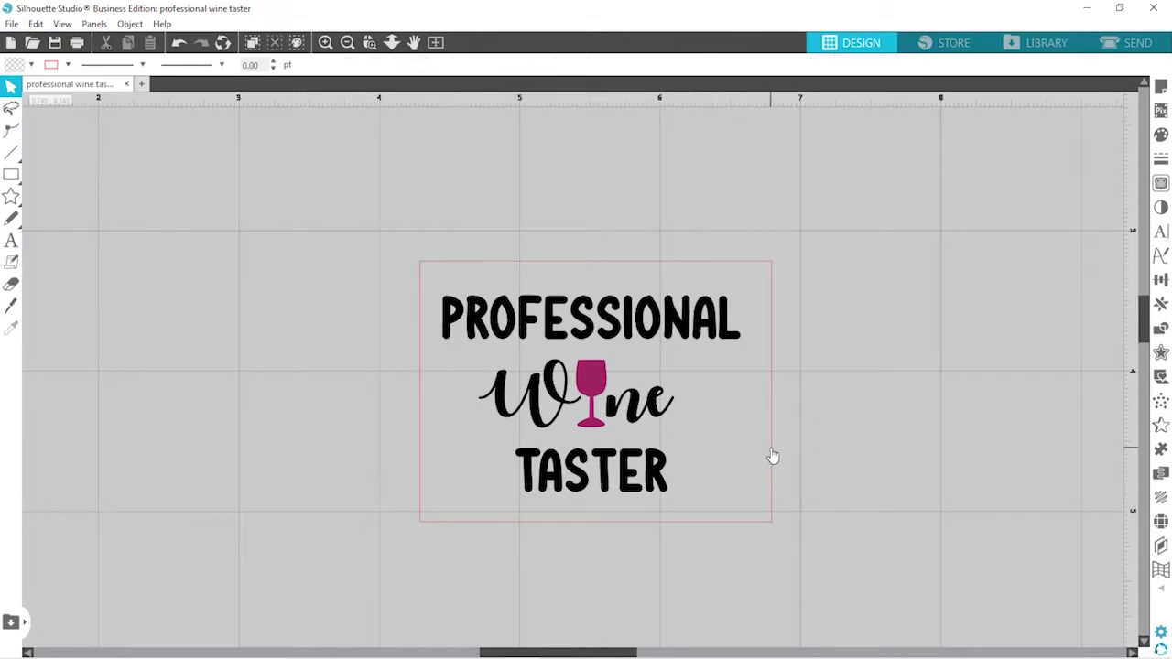
drag(772, 455, 768, 461)
click(770, 529)
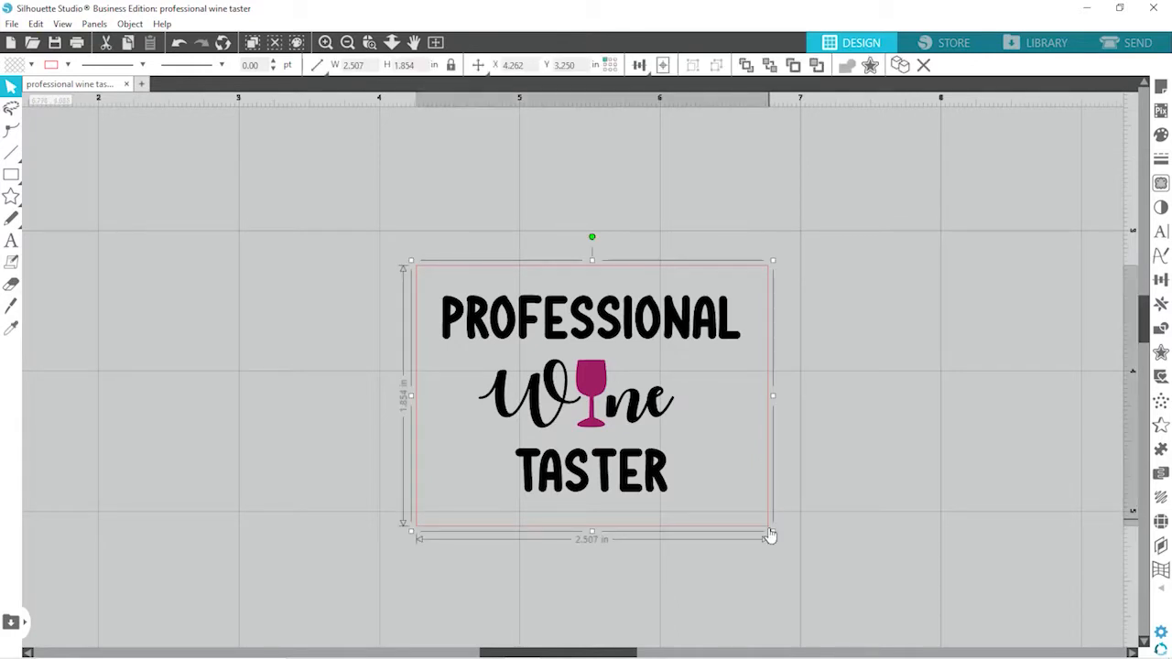
drag(771, 531, 748, 520)
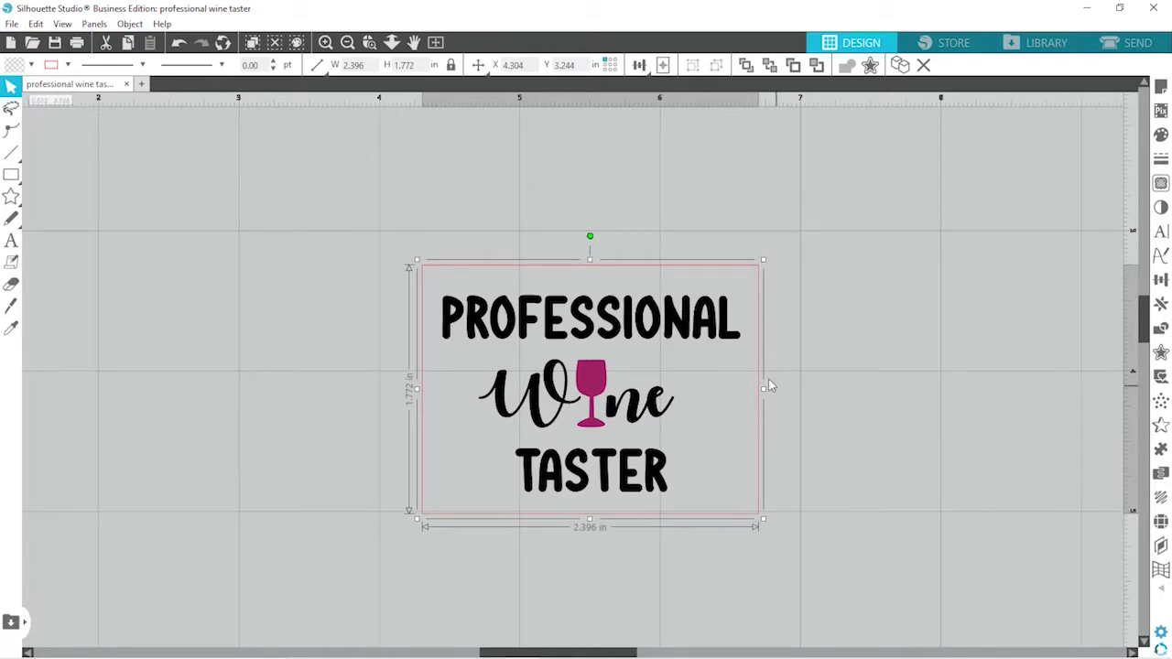
drag(763, 389, 749, 394)
Center the lettering design and the surrounding rectangle on each other.
drag(380, 259, 697, 517)
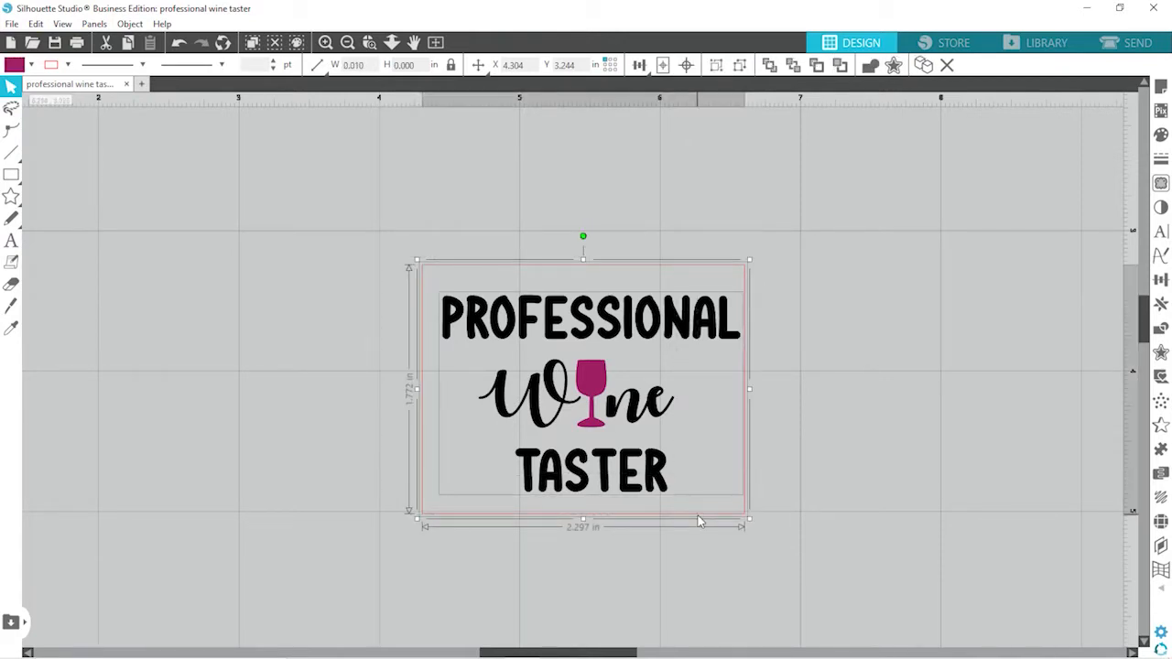
click(687, 65)
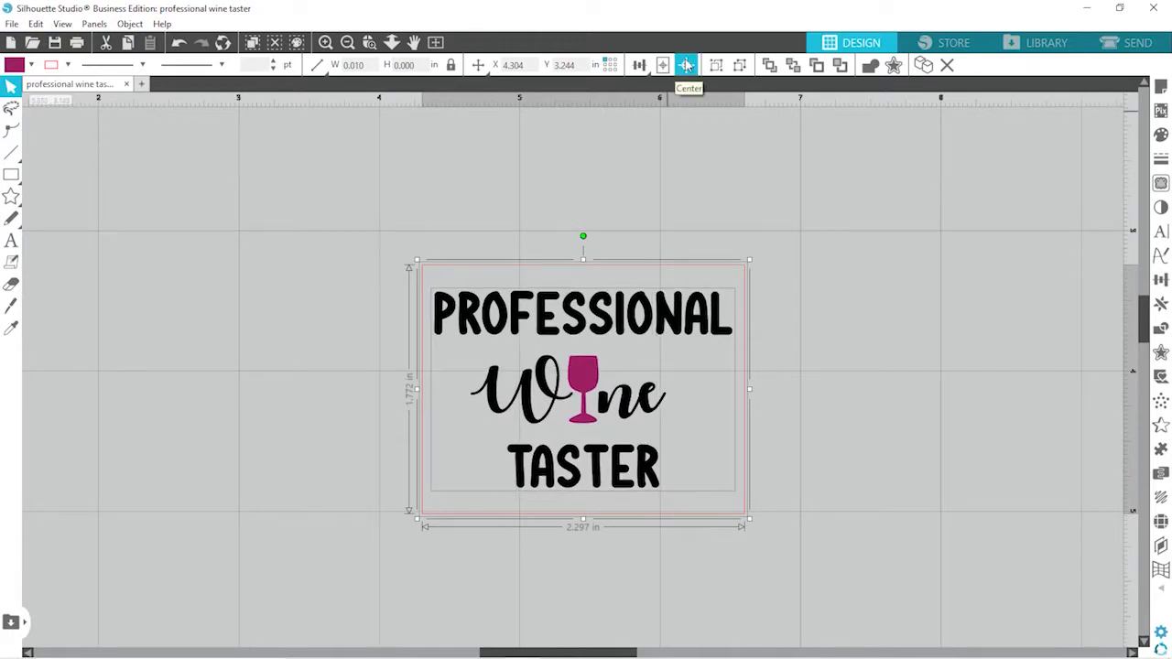
click(864, 310)
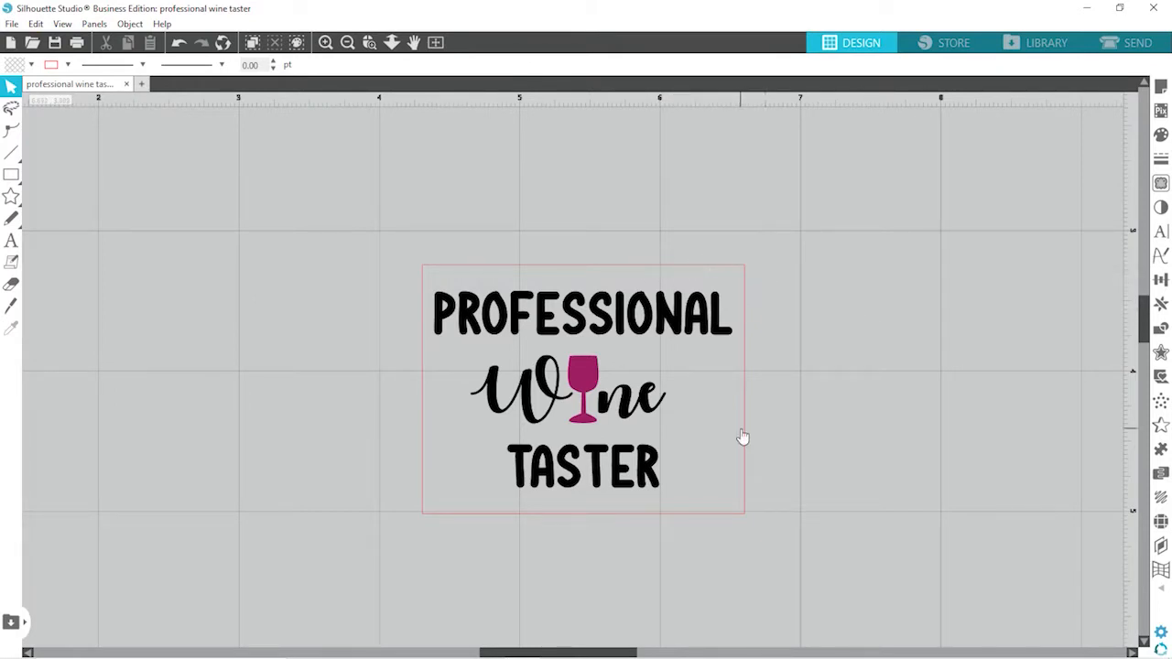
Make the rectangle's outline transparent and fill the rectangle with teal.
click(740, 518)
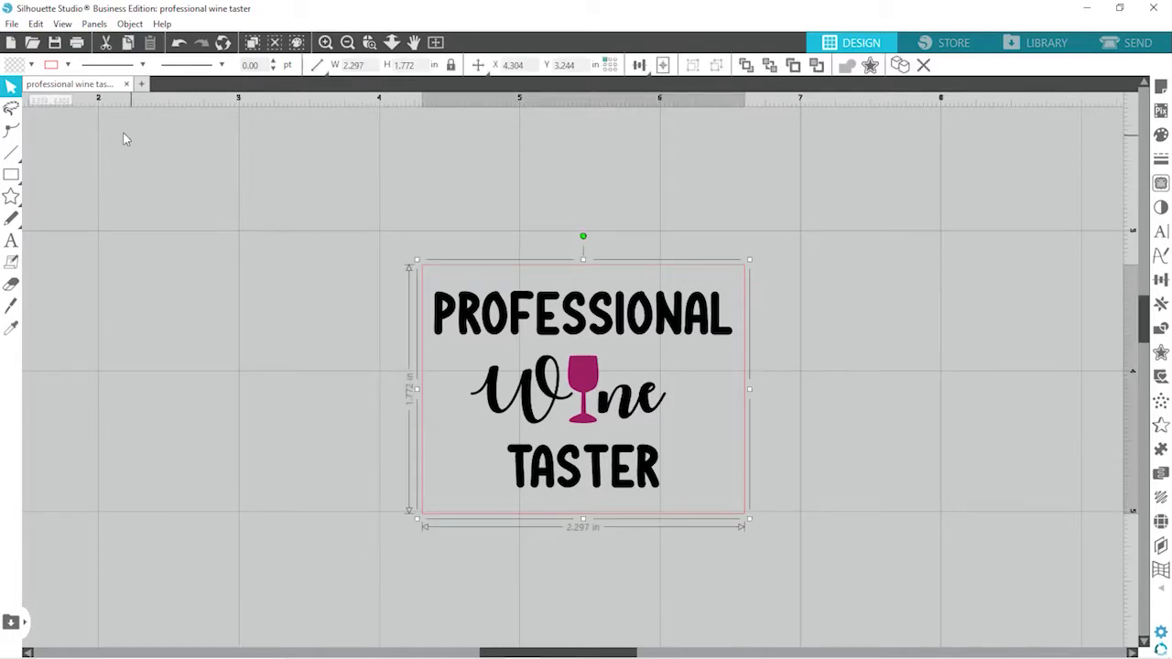
click(67, 64)
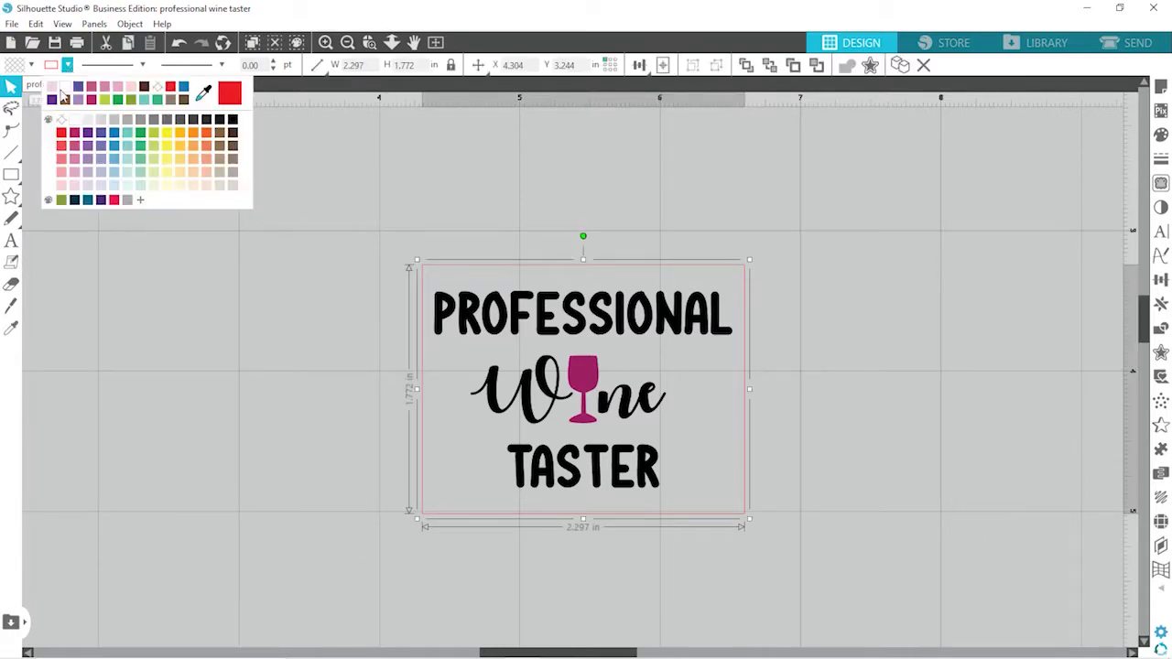
click(163, 87)
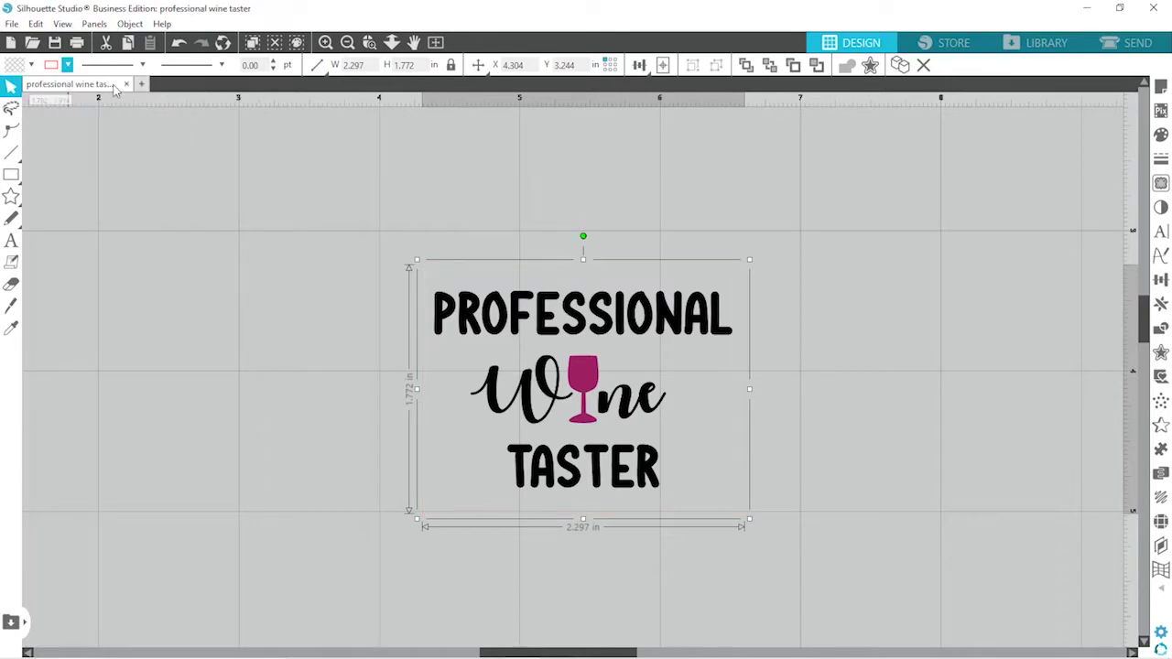
click(30, 65)
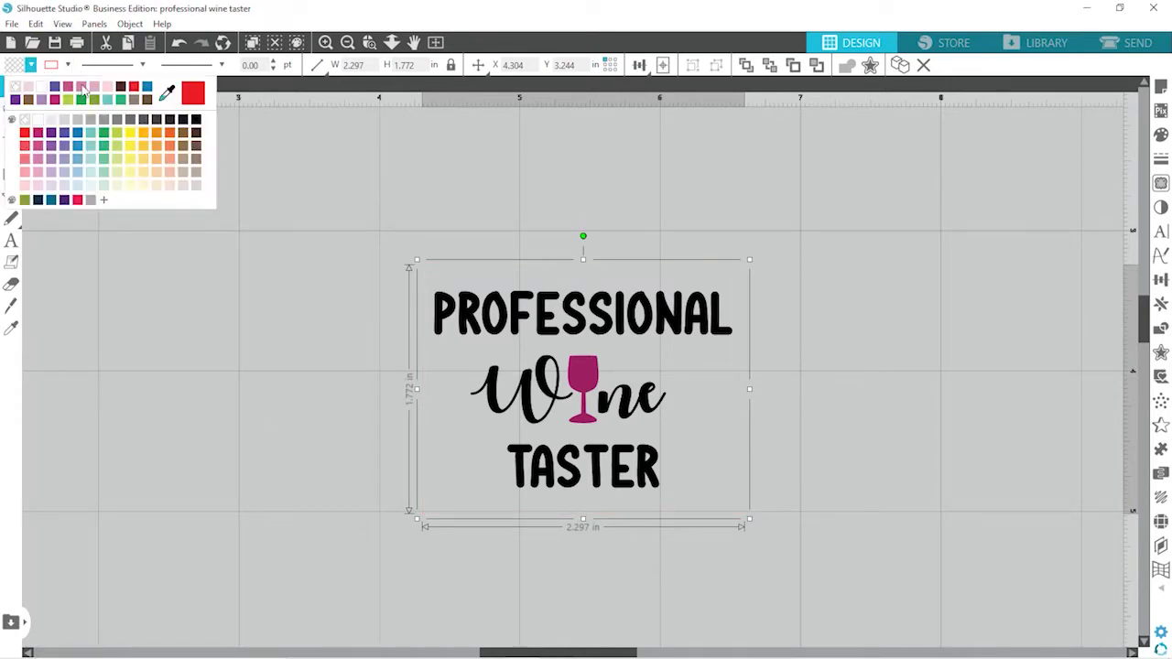
click(91, 133)
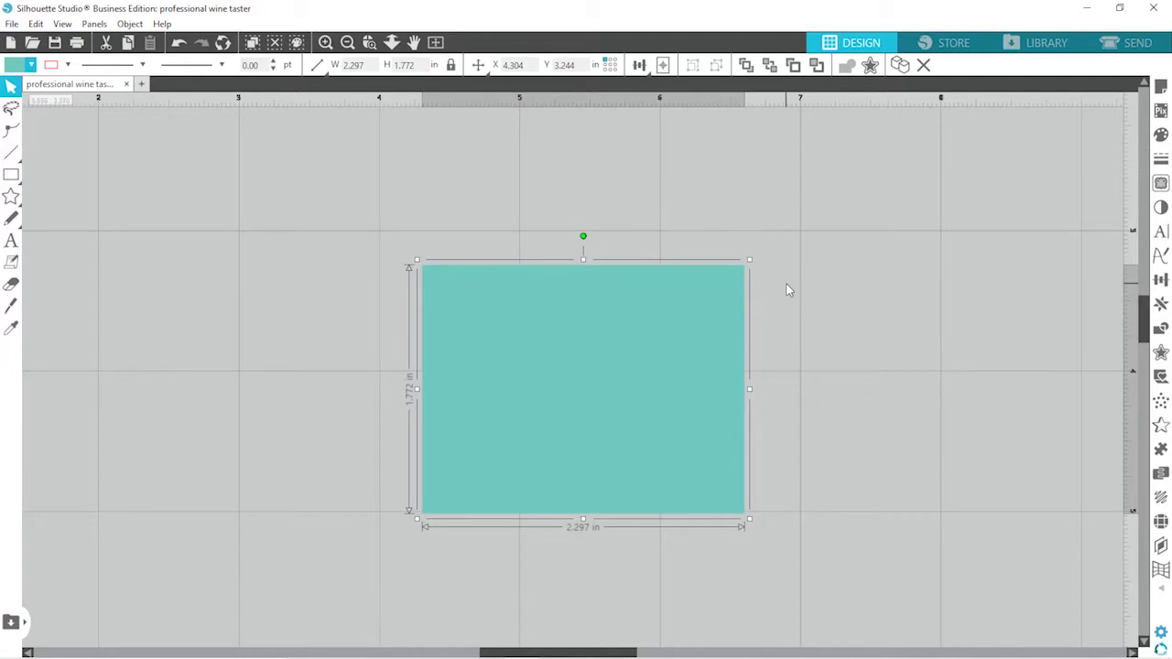
click(754, 234)
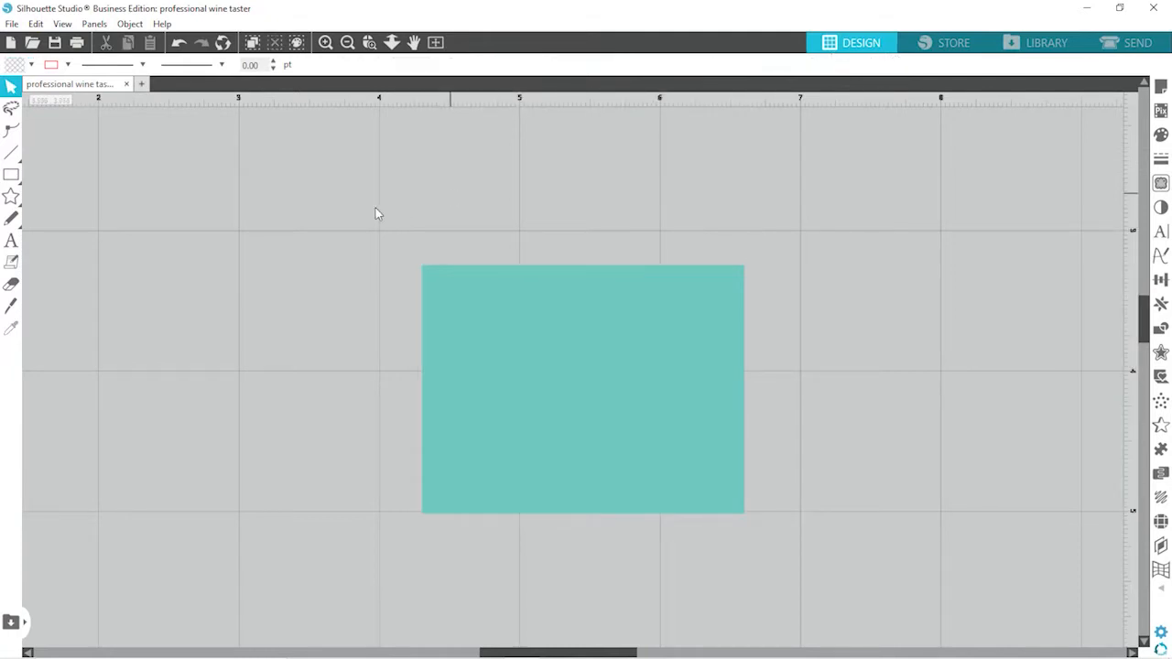
Send the teal rectangle to the back, behind the lettering and wine glass.
click(562, 319)
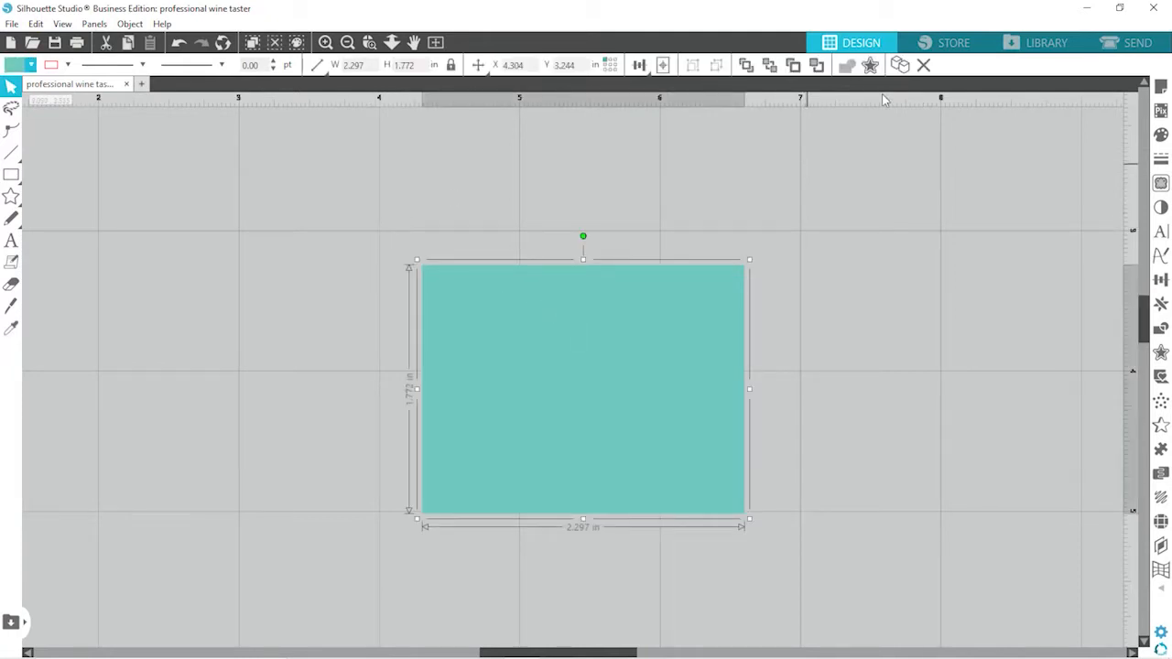
click(769, 65)
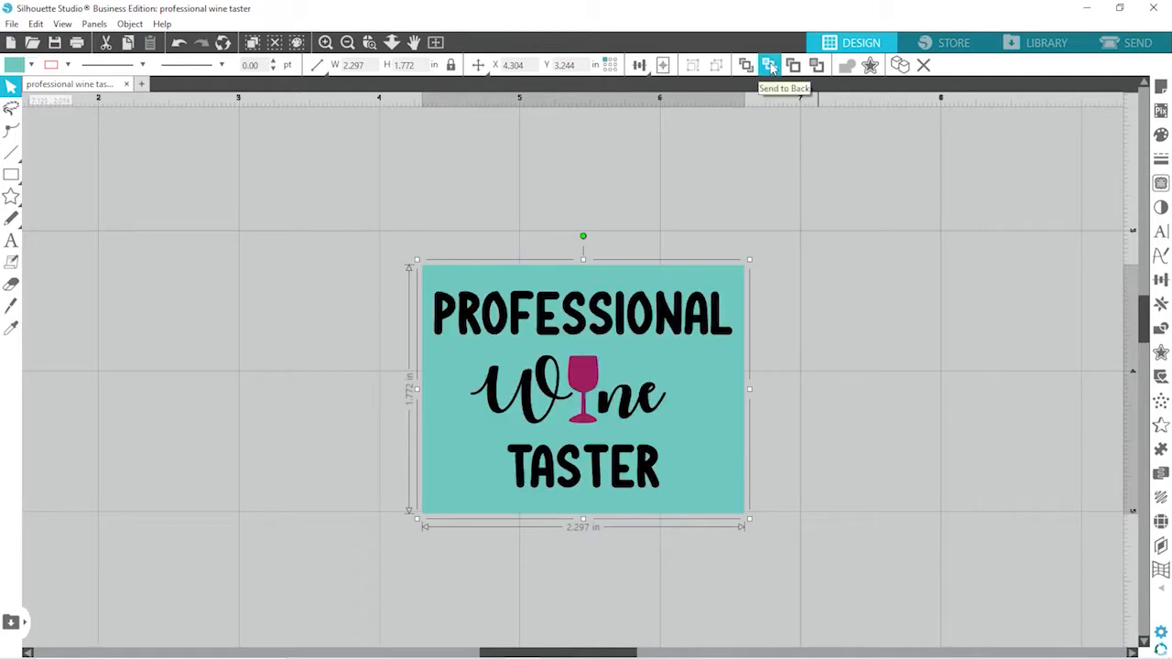
click(877, 345)
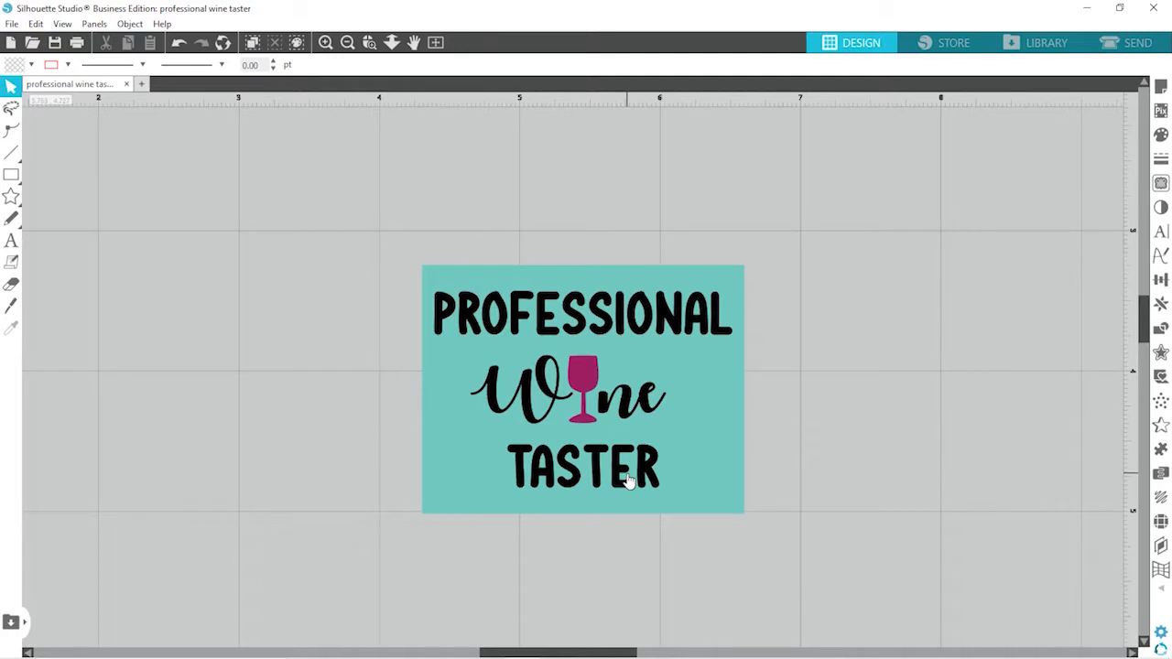
Subtract the lettering and wine glass from the teal rectangle and make the resulting pieces a compound path.
click(675, 499)
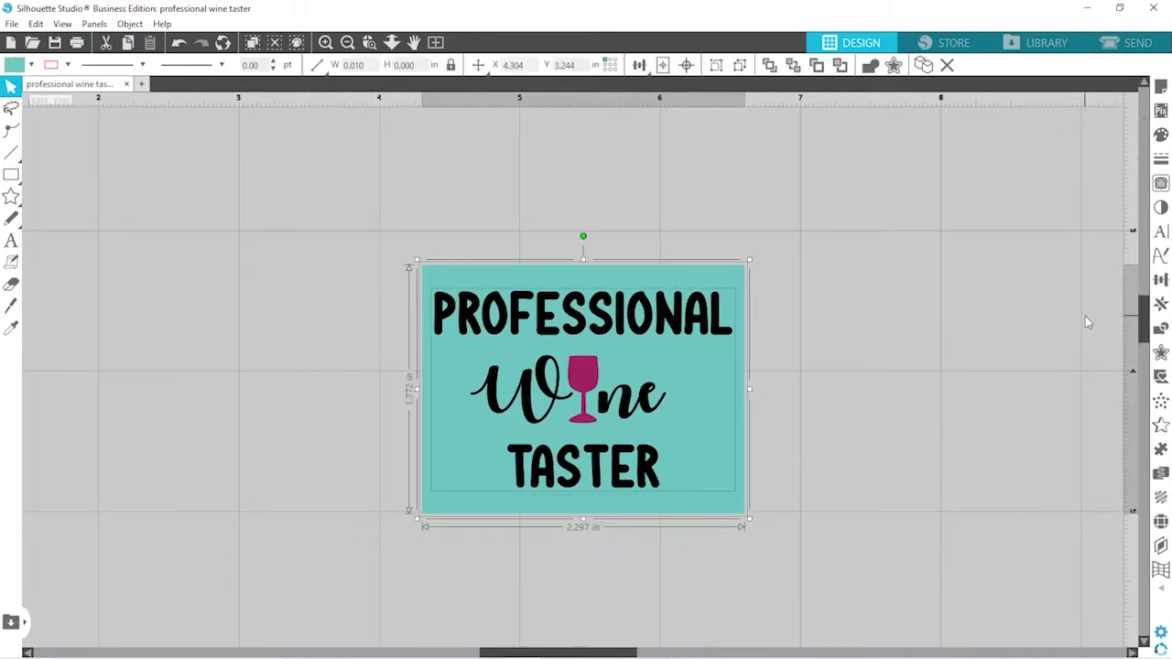
click(1159, 331)
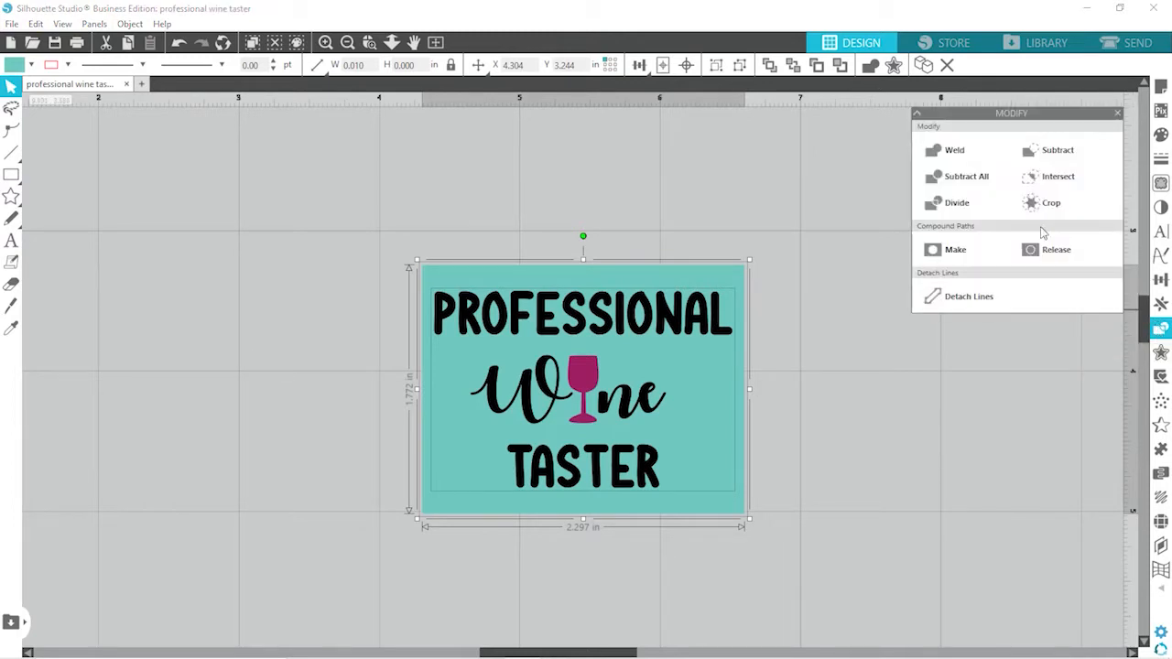
click(1005, 187)
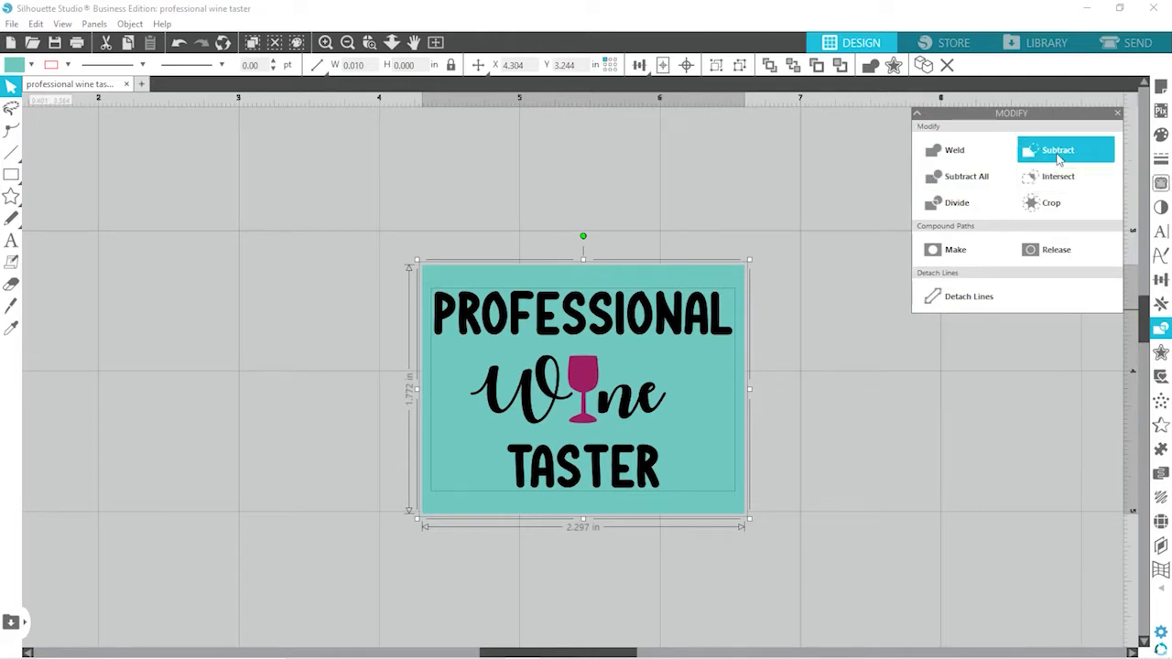
click(1060, 159)
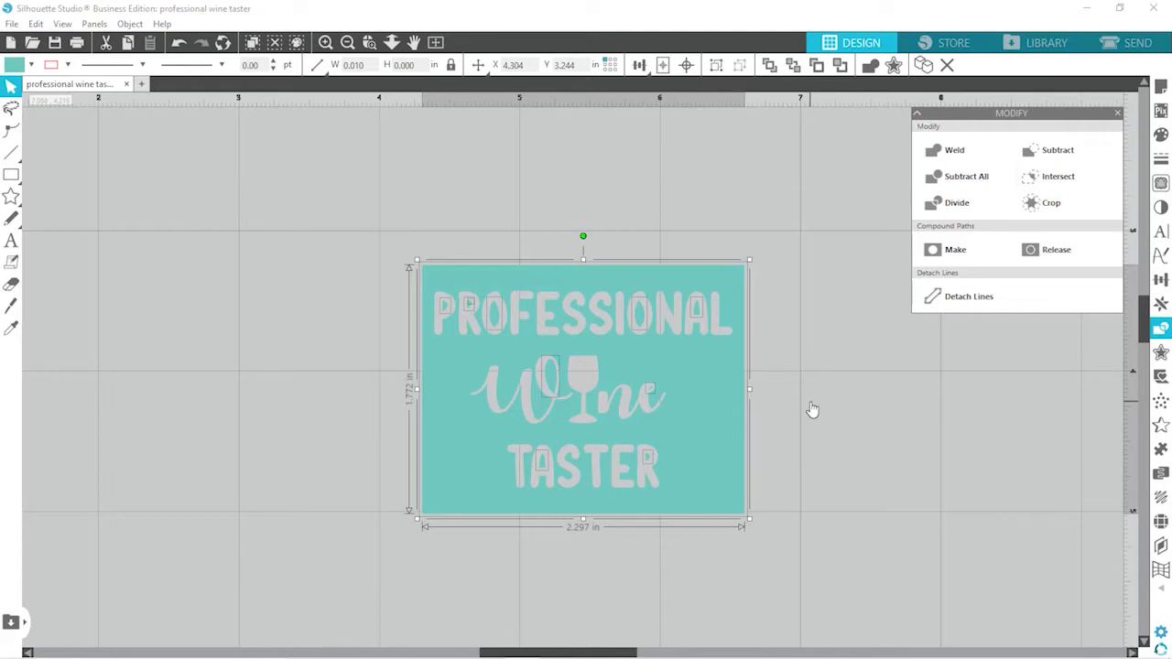
click(949, 256)
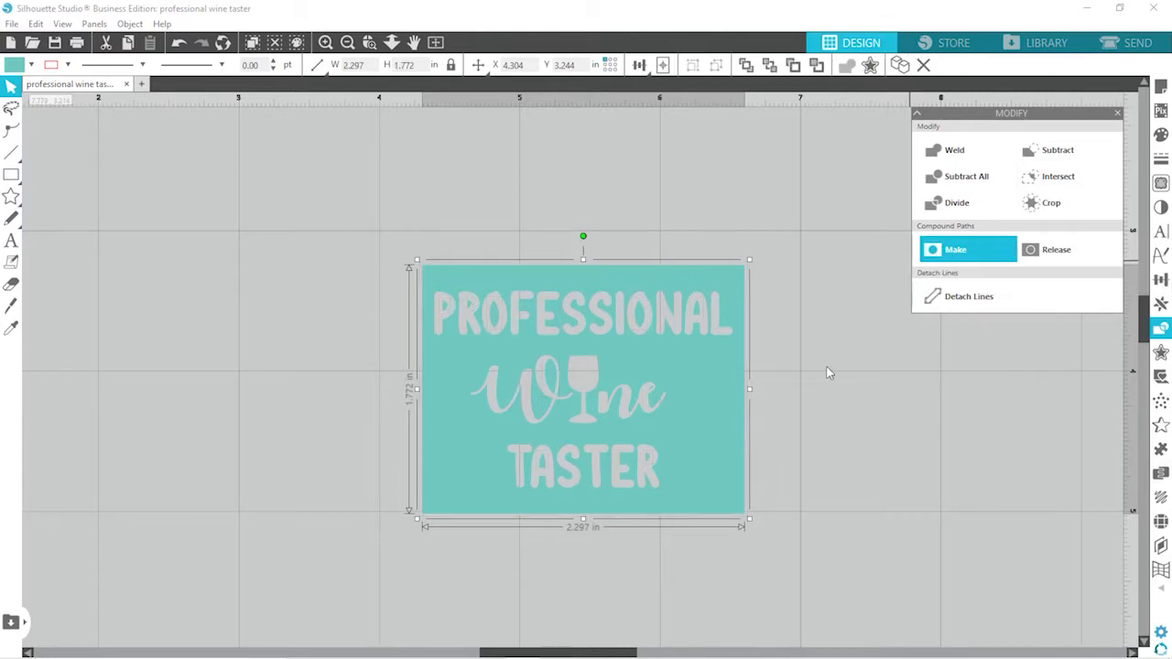
click(778, 451)
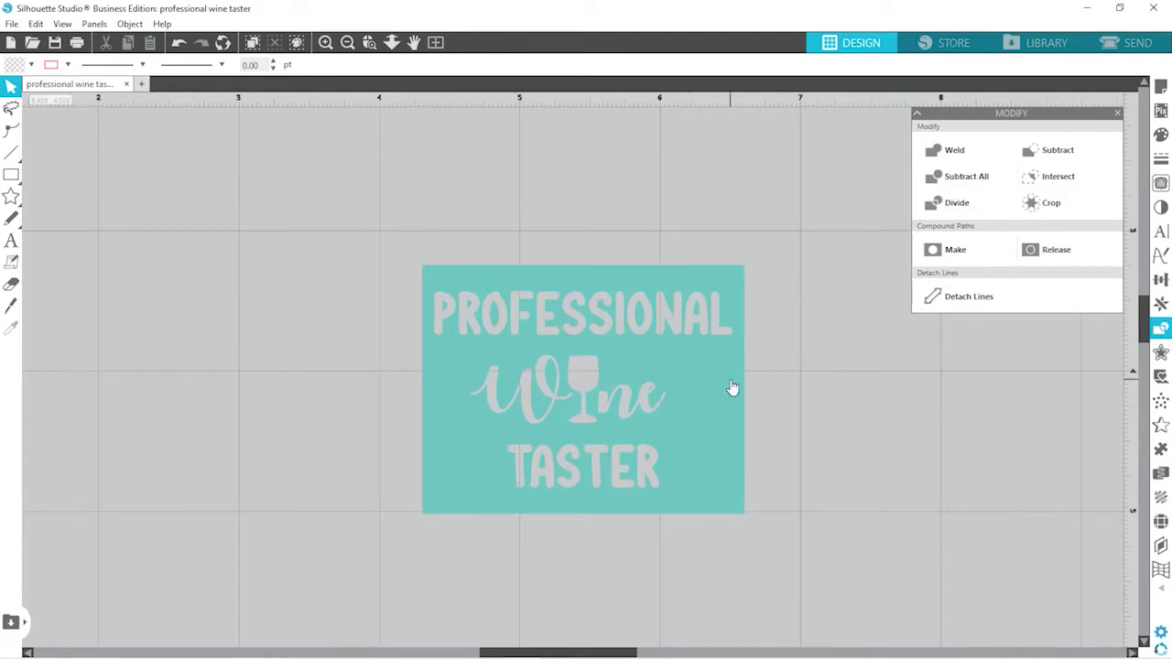
Move the teal stencil to the upper-left corner of the cutting mat, at about X 0.13, Y 0.07 in.
click(436, 43)
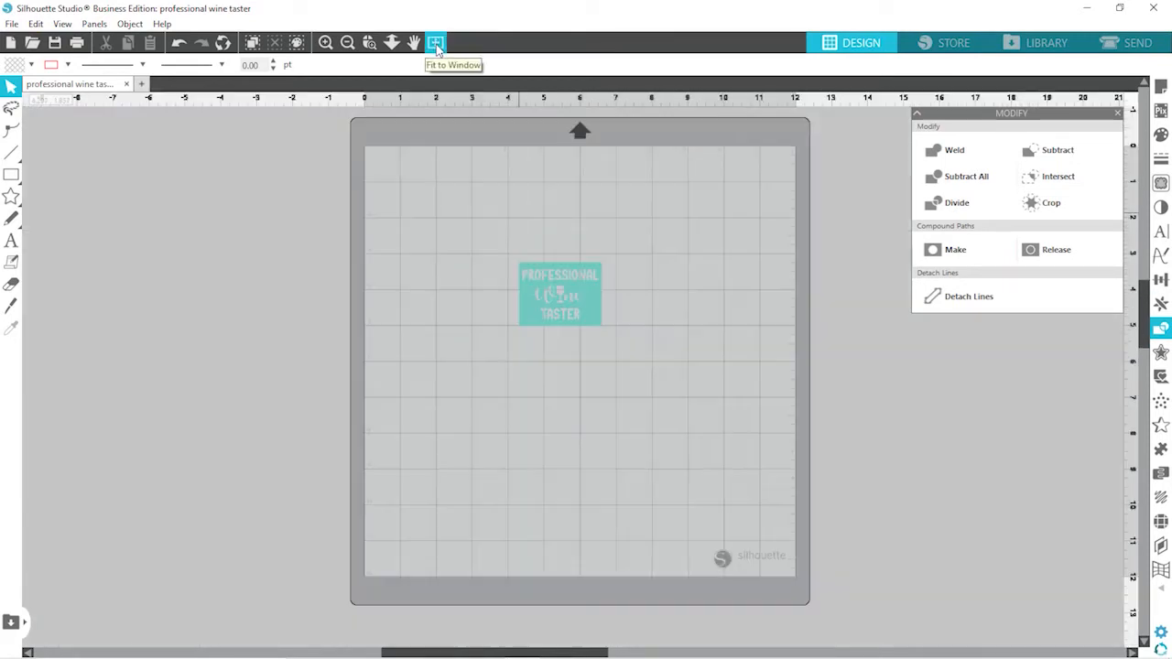
drag(586, 314, 434, 189)
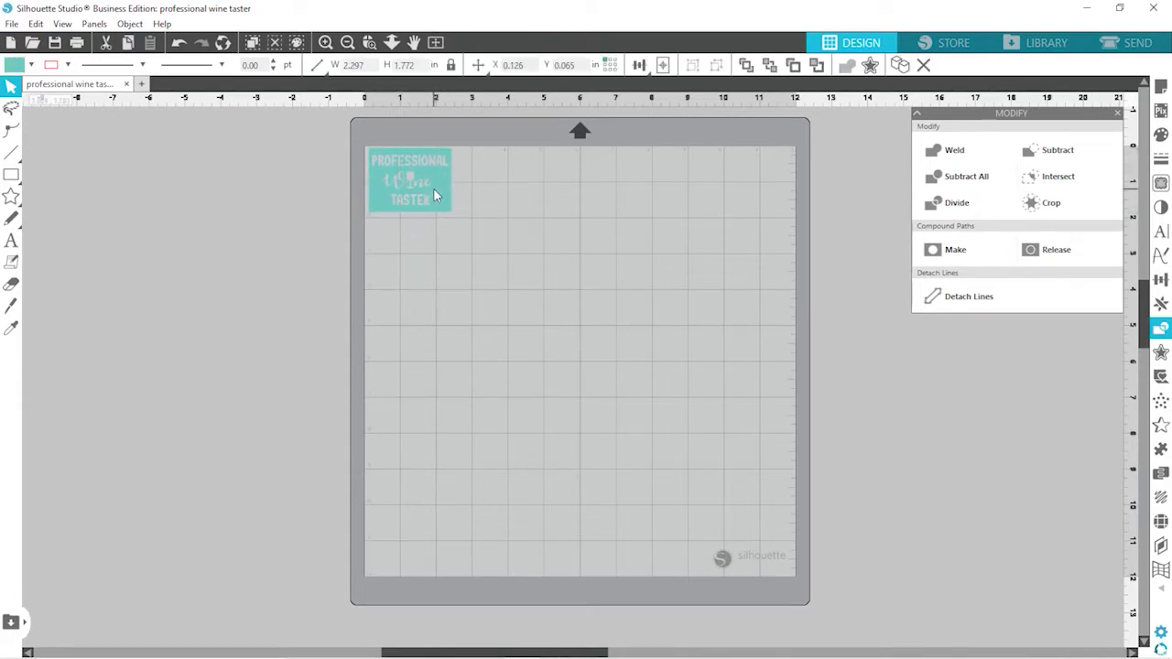
click(568, 174)
Open the cut setup and set the material to Vinyl, Silhouette Oracal 651.
click(1118, 41)
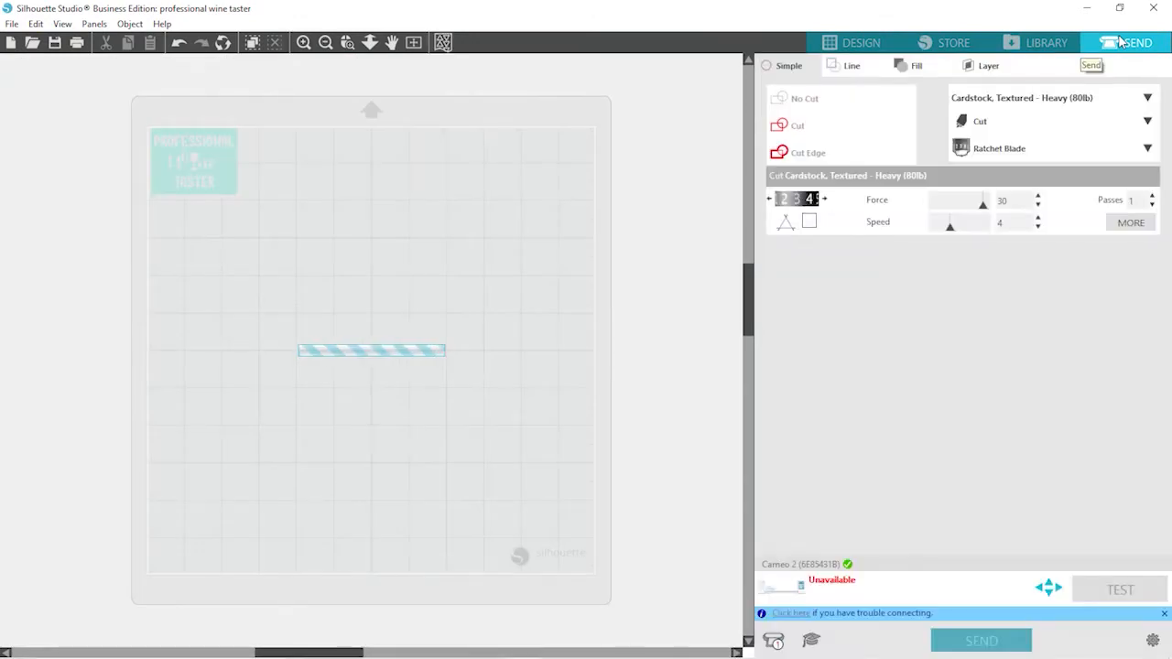
click(1147, 99)
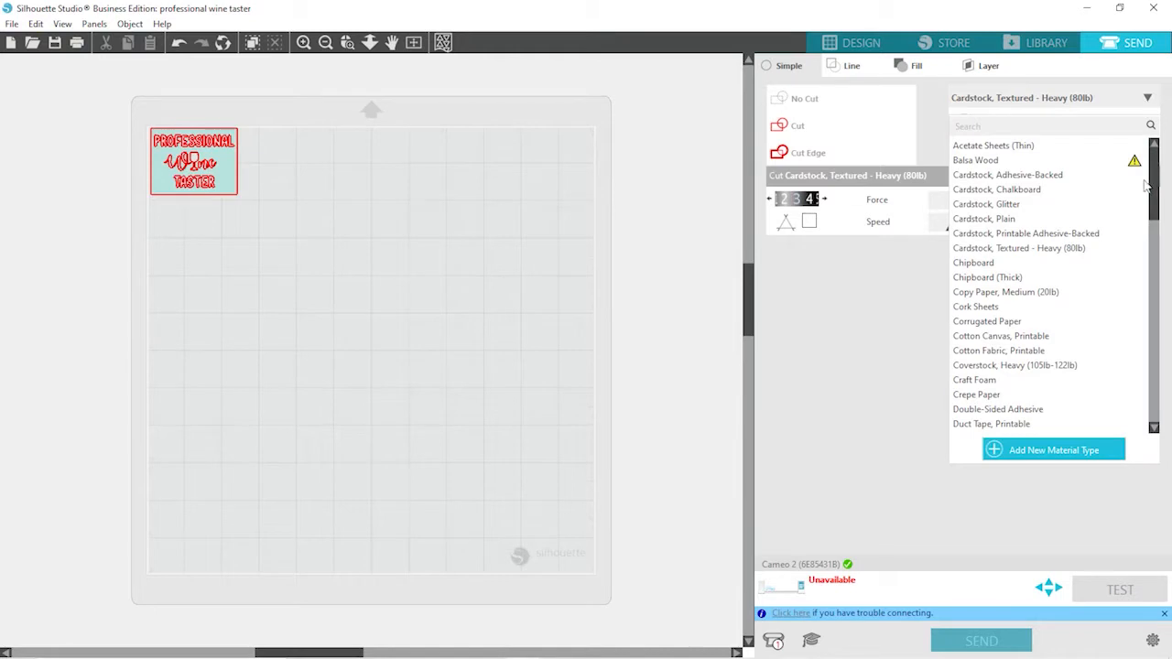
drag(1152, 217, 1153, 379)
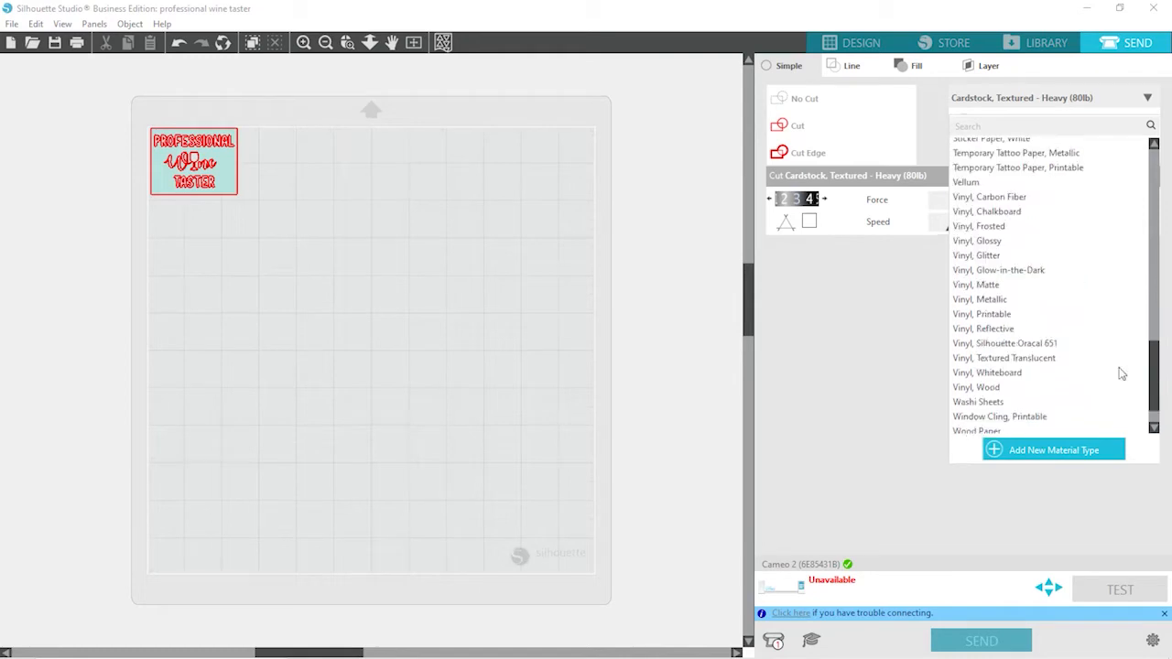
click(1005, 343)
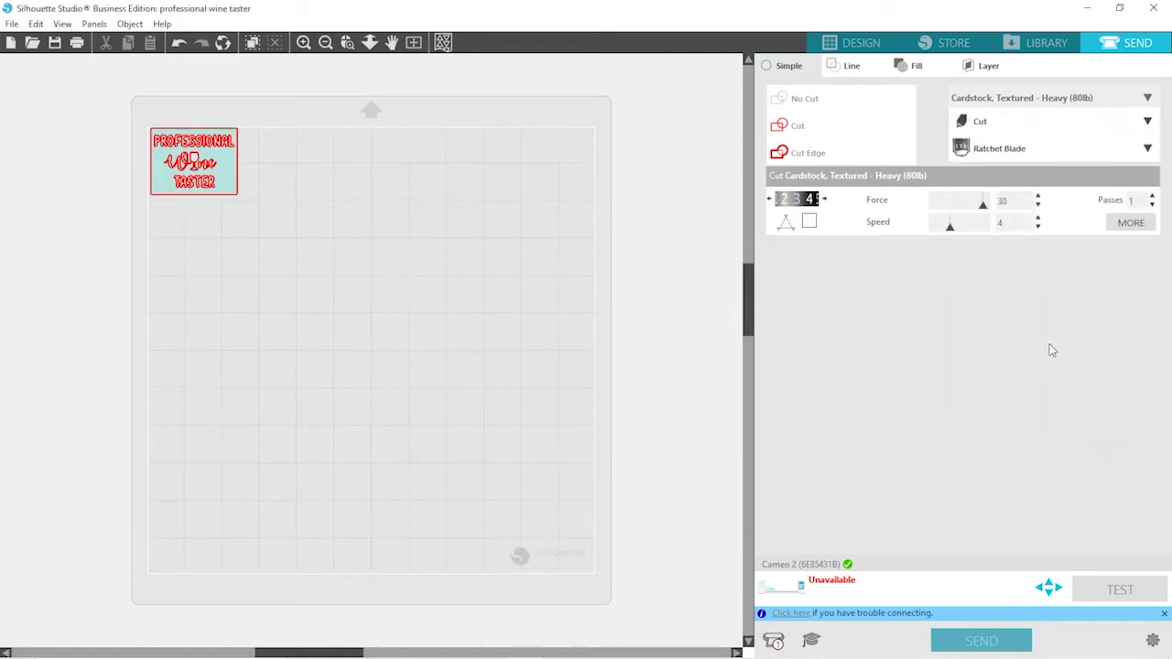